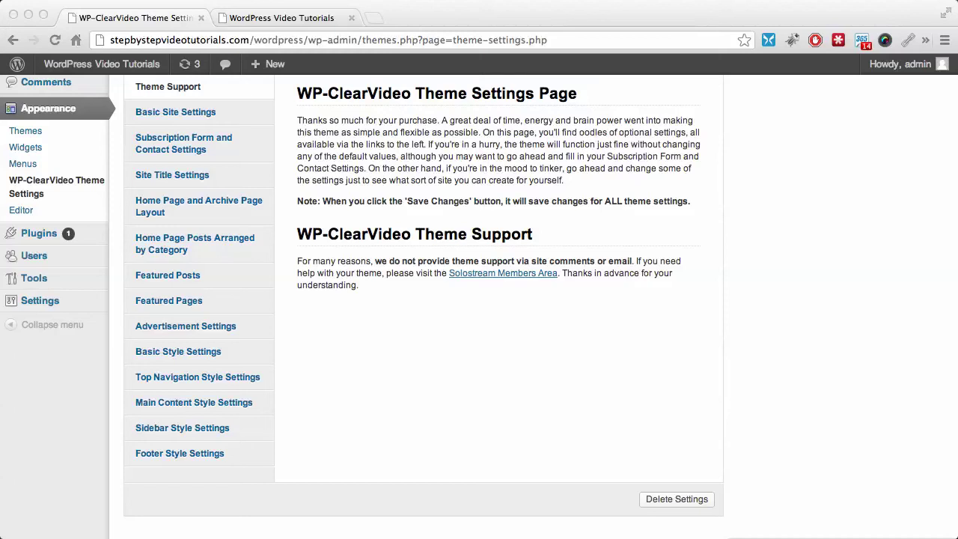
# Step: Scroll through the live front page to review the current post and sidebar link colours
pyautogui.scroll(3, 852, 408)
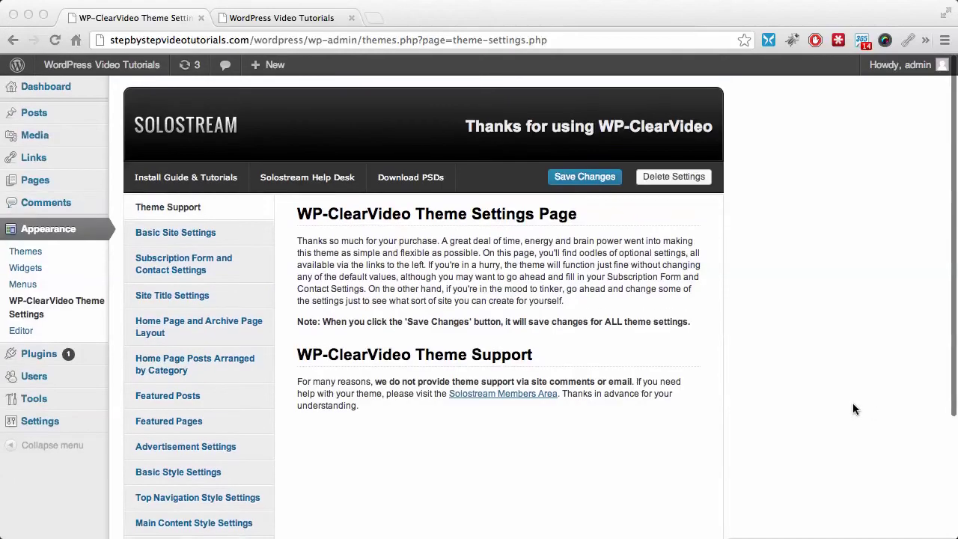
pyautogui.click(258, 21)
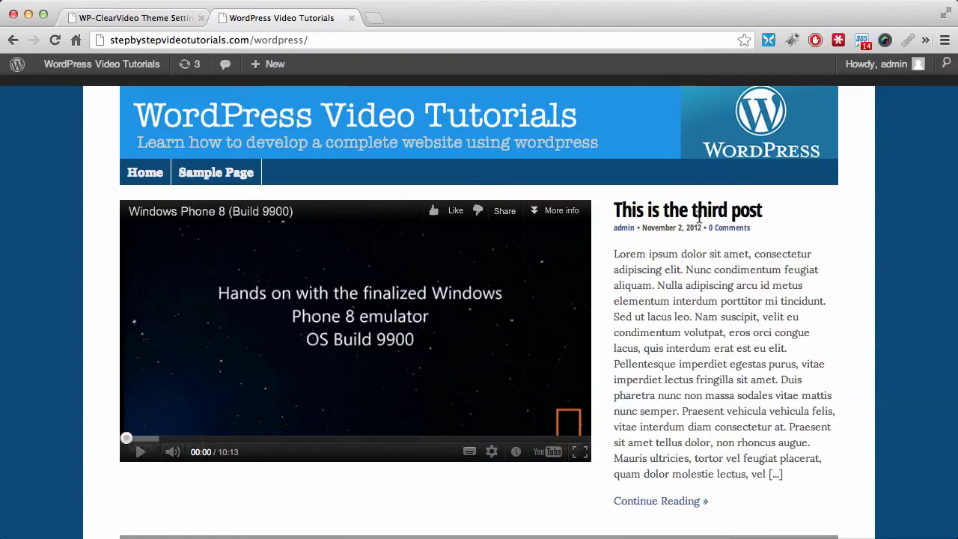
pyautogui.scroll(-10, 701, 222)
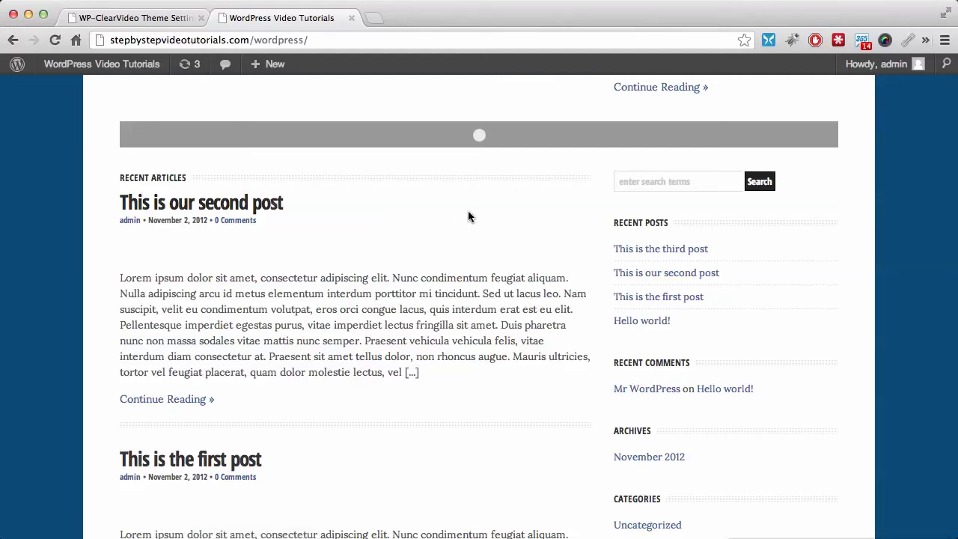
pyautogui.scroll(-3, 469, 216)
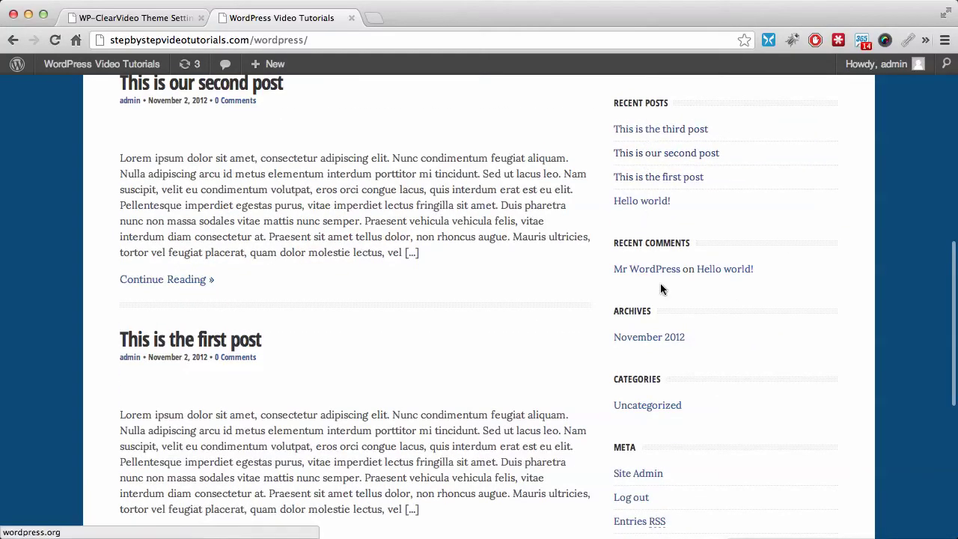
pyautogui.scroll(-1, 660, 284)
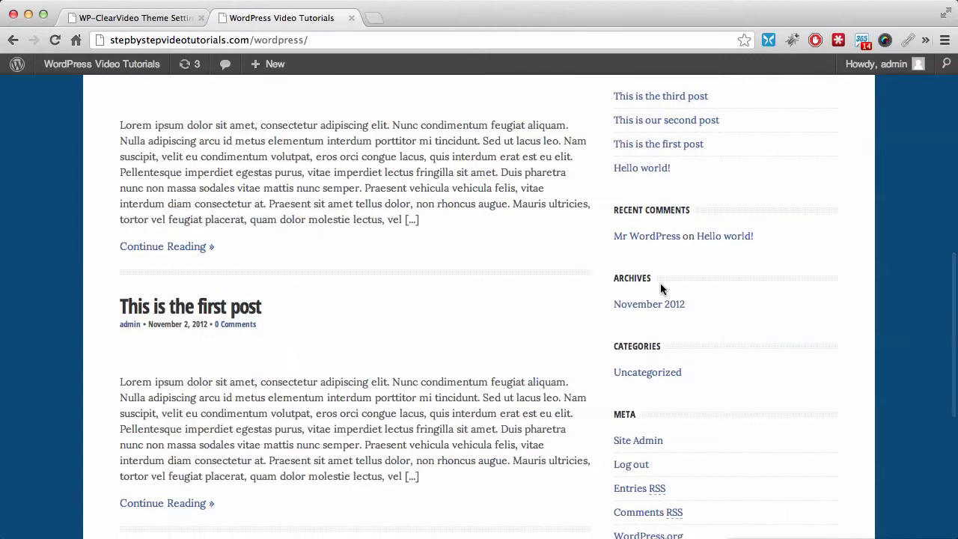
pyautogui.scroll(-3, 660, 289)
pyautogui.scroll(-2, 660, 289)
pyautogui.scroll(2, 660, 289)
pyautogui.scroll(10, 660, 283)
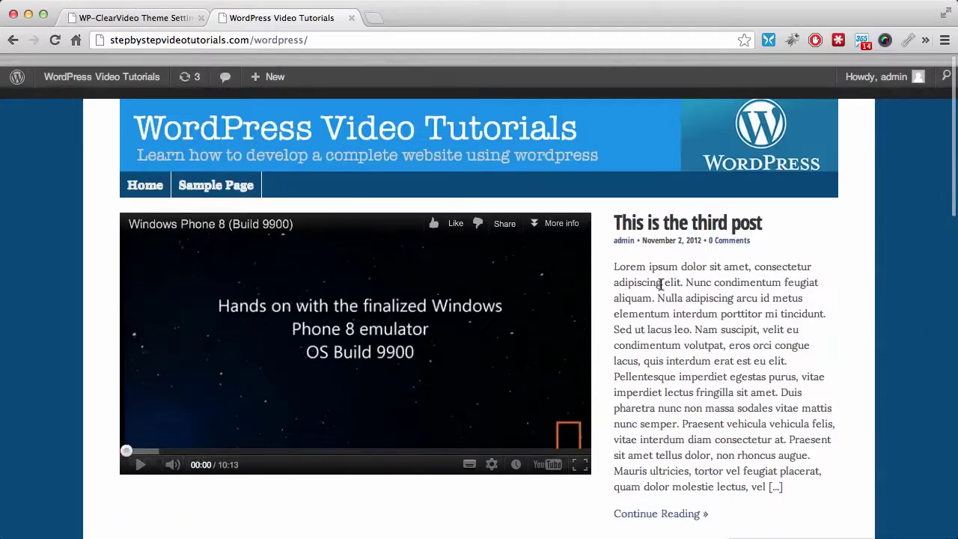
pyautogui.click(167, 19)
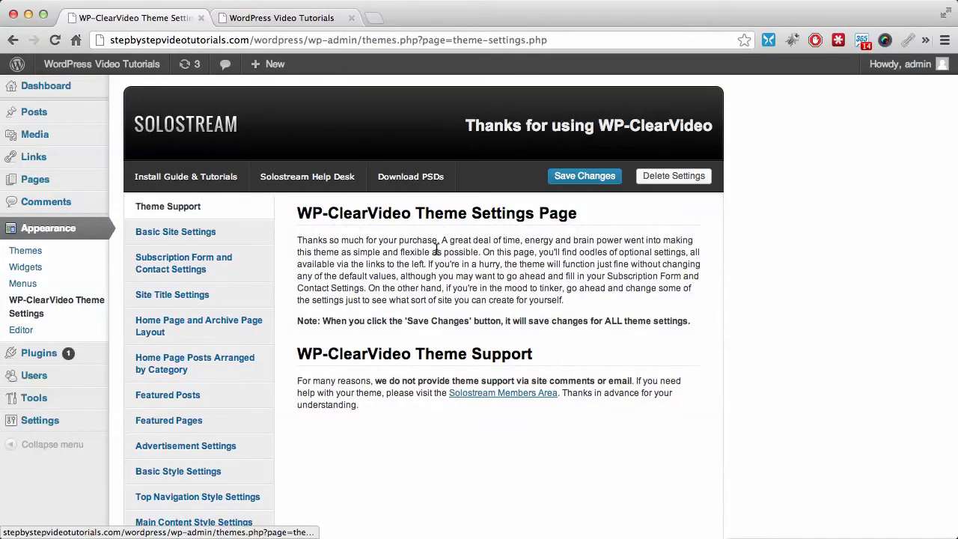
# Step: Set the Main Content Font Size to 11pt in Main Content Style Settings
pyautogui.scroll(-2, 437, 232)
pyautogui.scroll(-2, 438, 247)
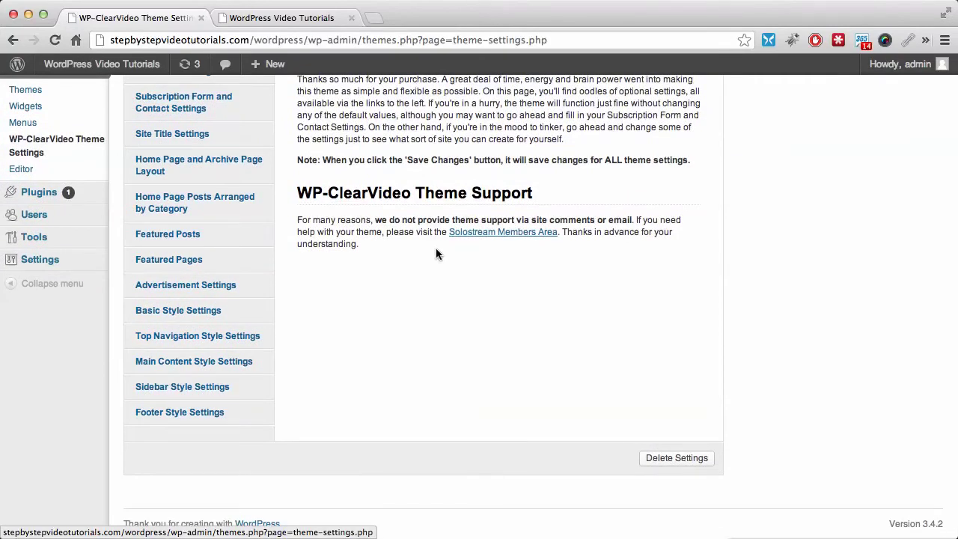
pyautogui.click(218, 363)
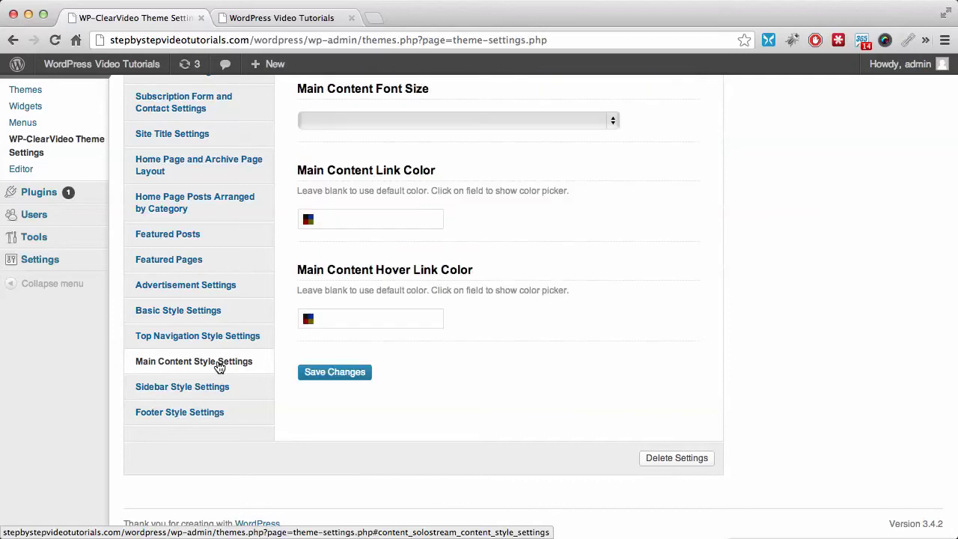
pyautogui.scroll(2, 658, 145)
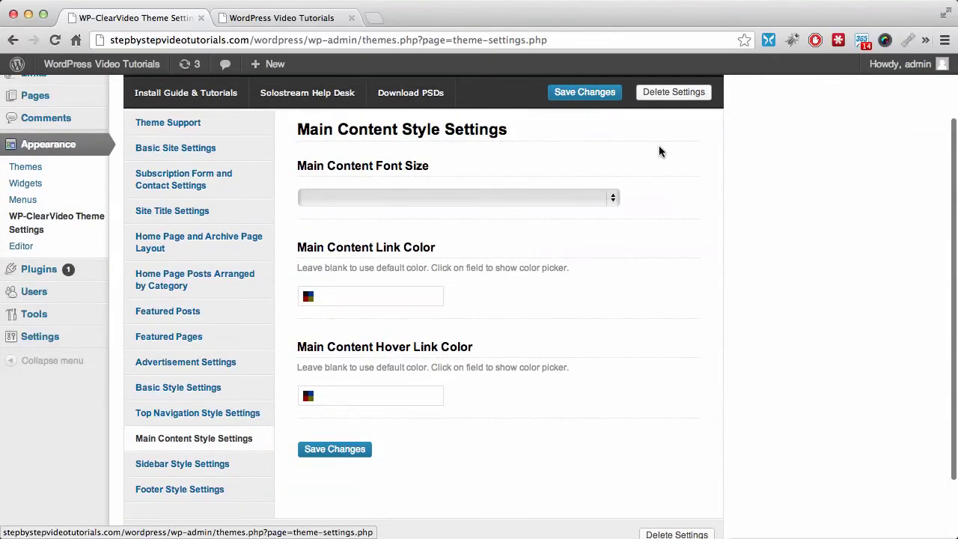
pyautogui.click(430, 200)
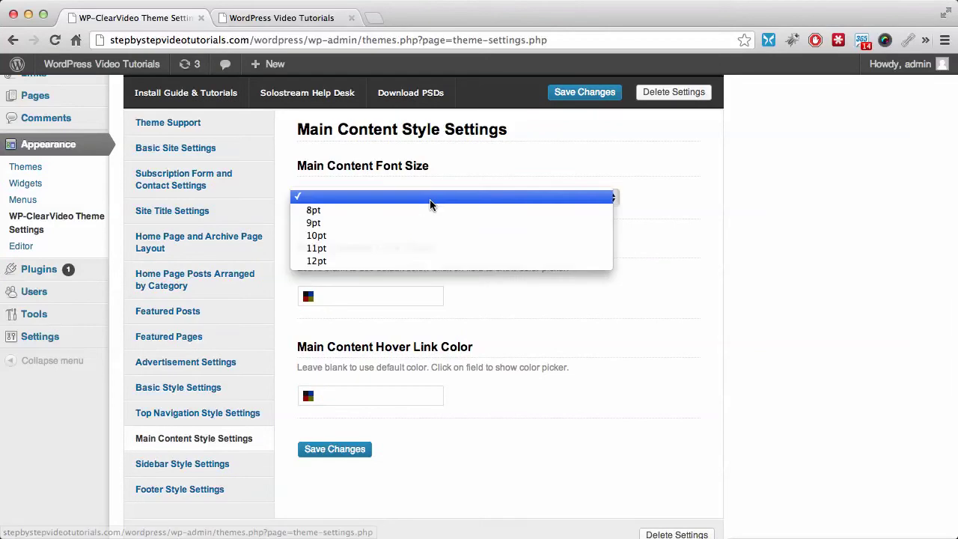
pyautogui.click(433, 248)
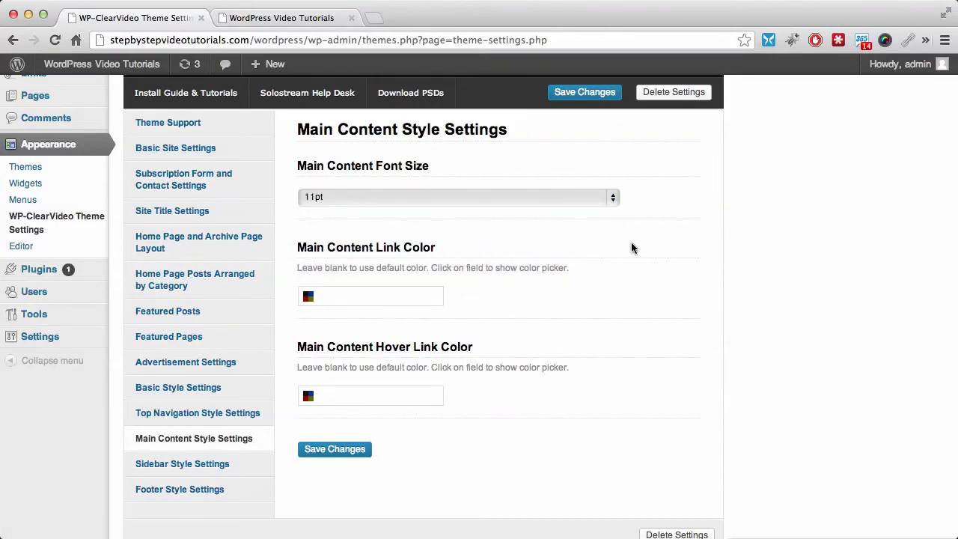
pyautogui.scroll(-2, 631, 244)
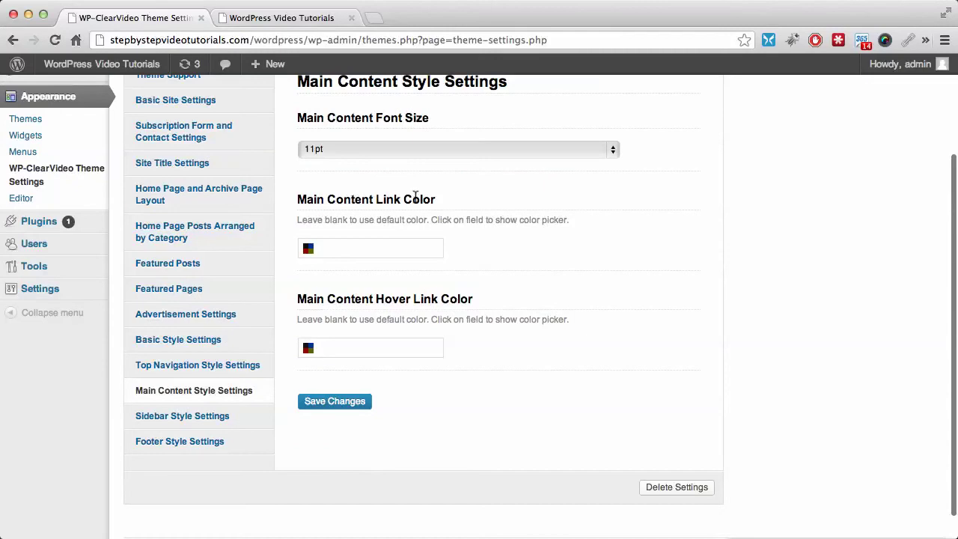
# Step: Set the Main Content Link Color to darker orange #ff8317
pyautogui.click(311, 248)
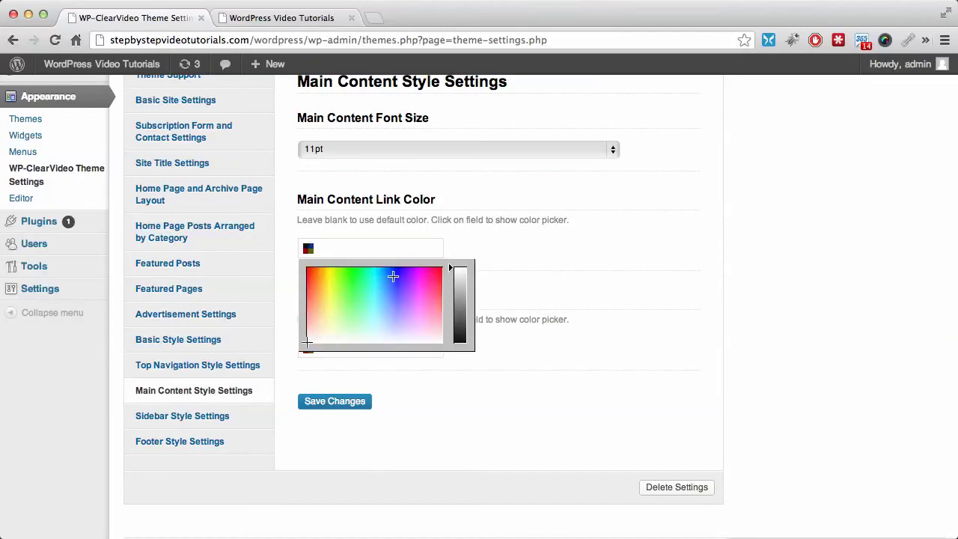
pyautogui.click(327, 280)
pyautogui.click(318, 279)
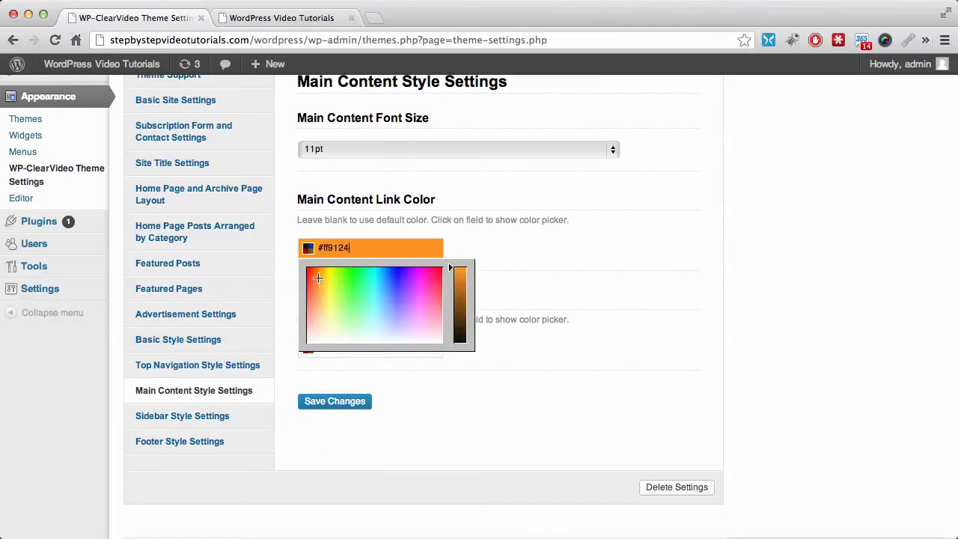
pyautogui.click(314, 284)
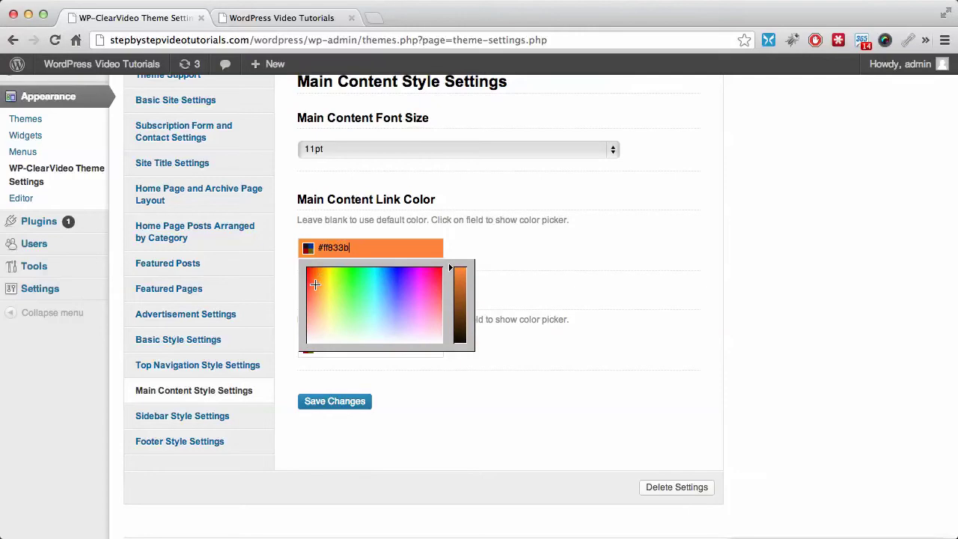
pyautogui.click(318, 274)
pyautogui.click(565, 265)
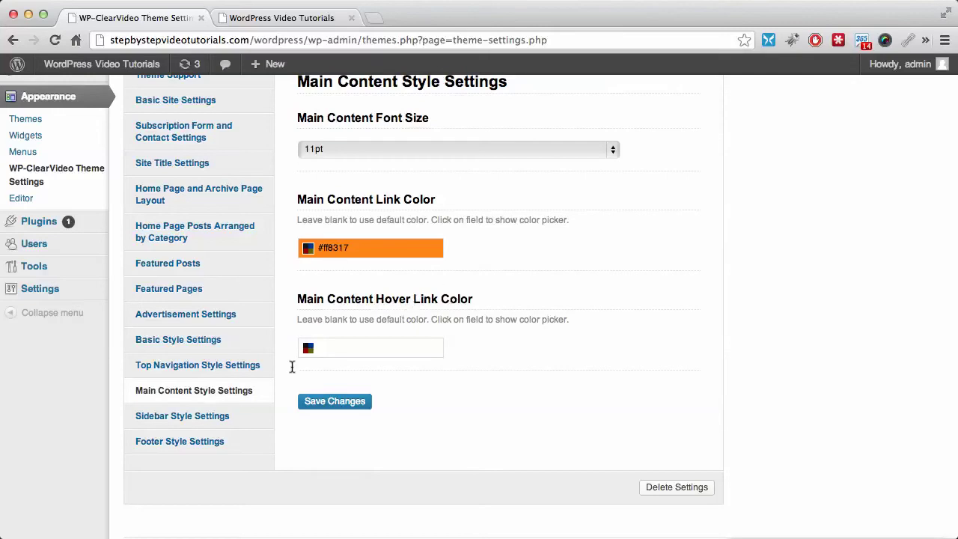
pyautogui.click(308, 349)
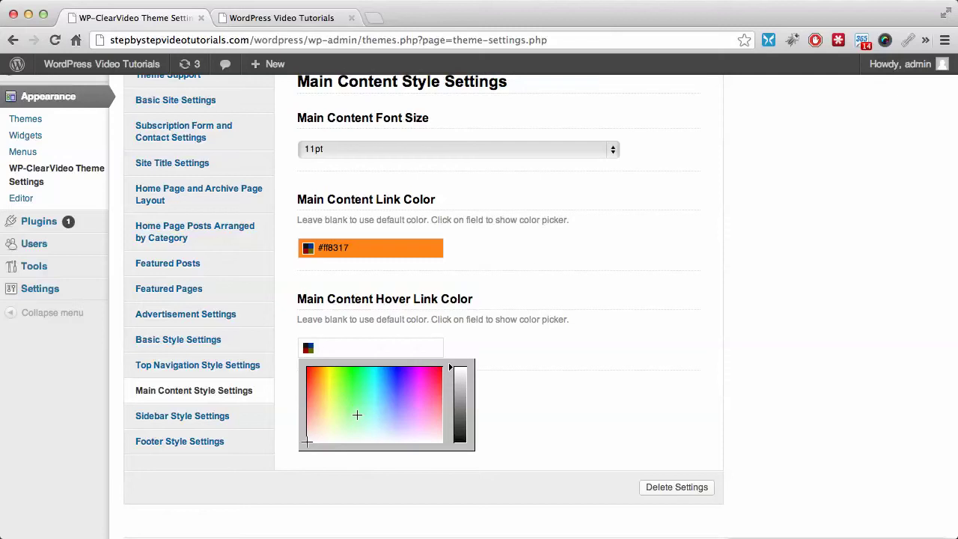
# Step: Set the Main Content Hover Link Color to red #ff0a0a and save the settings
pyautogui.click(324, 411)
pyautogui.click(320, 397)
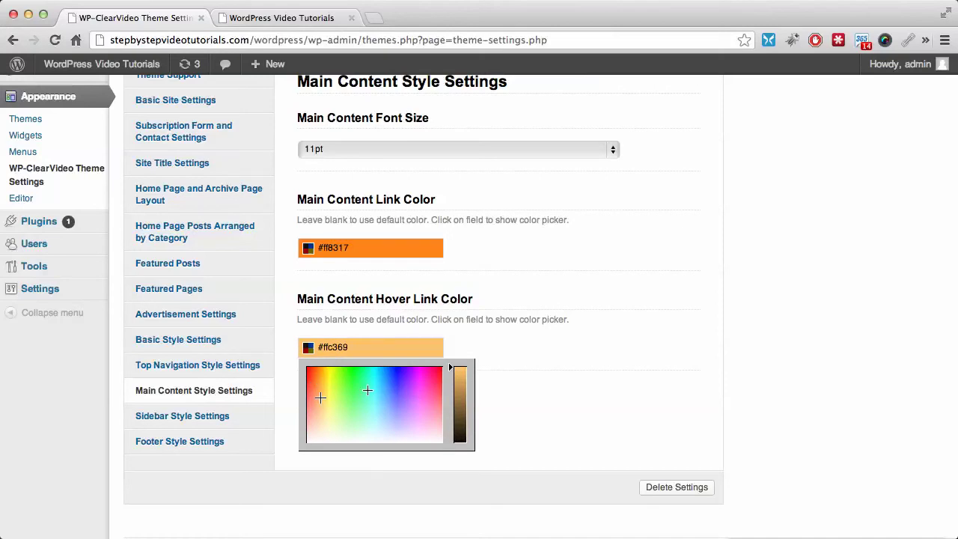
pyautogui.click(437, 376)
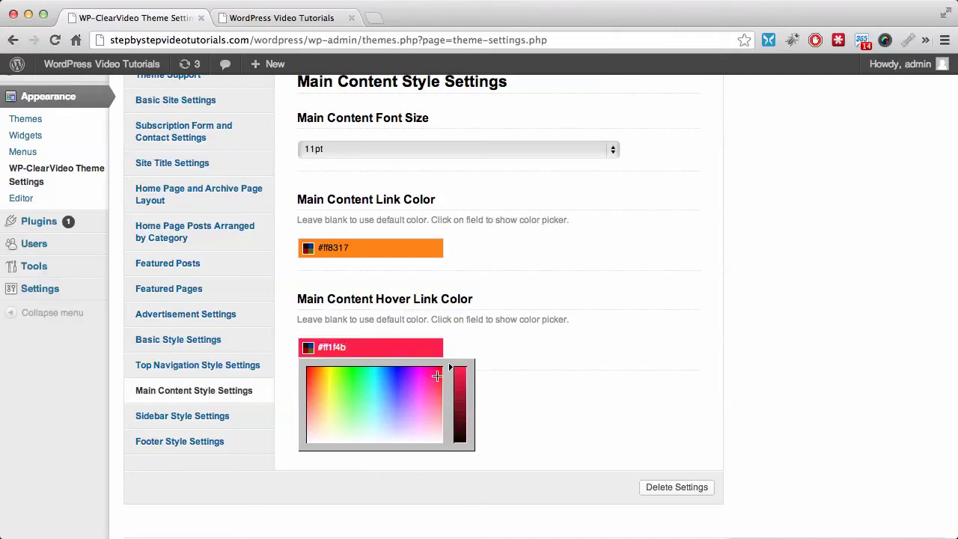
pyautogui.moveTo(438, 374); pyautogui.dragTo(442, 367)
pyautogui.click(589, 301)
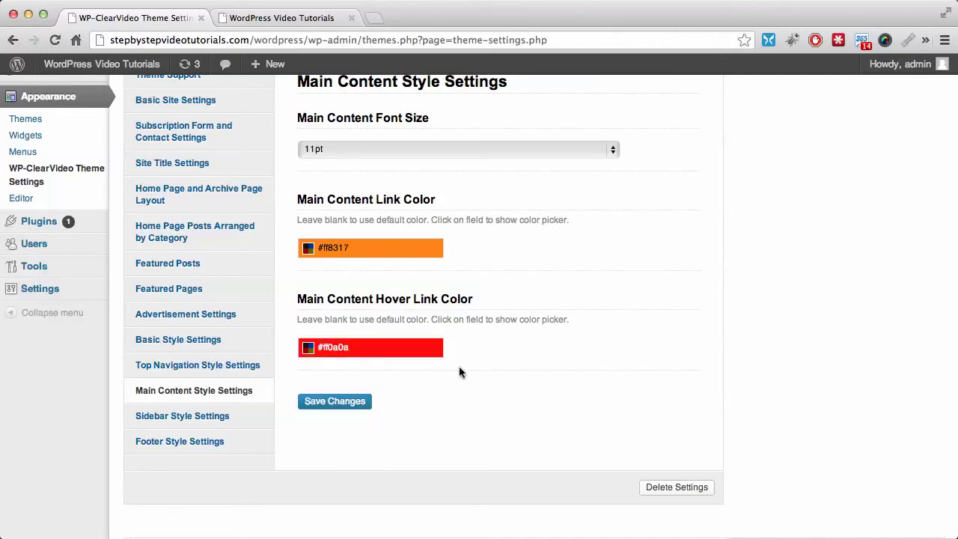
pyautogui.click(336, 401)
pyautogui.moveTo(270, 63)
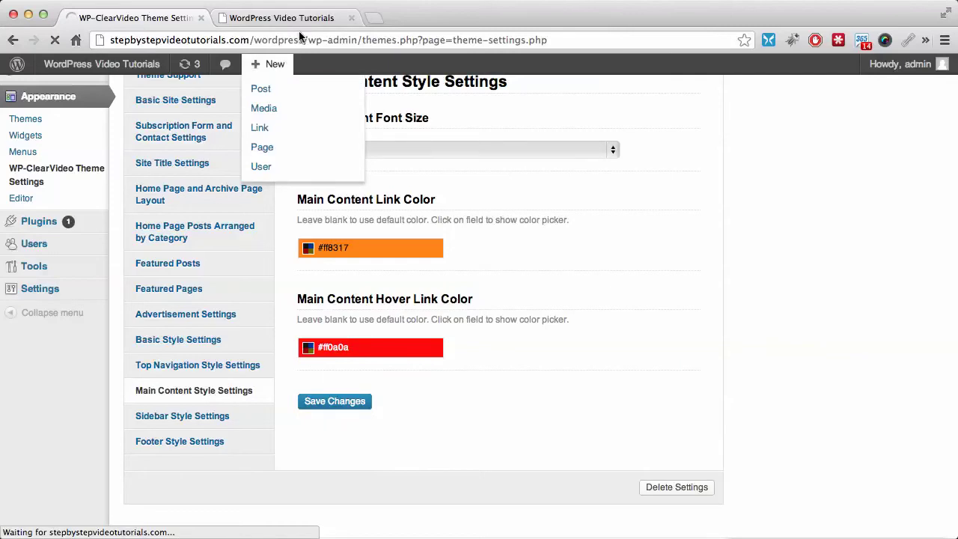
# Step: Reload the live site and scroll through to check the orange post titles and read-more links
pyautogui.click(304, 23)
pyautogui.click(56, 42)
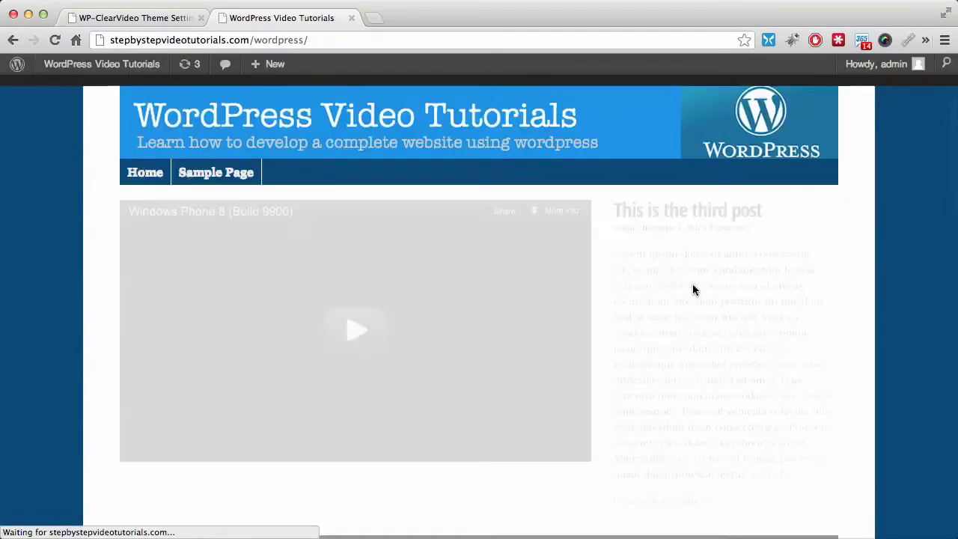
pyautogui.scroll(-2, 692, 284)
pyautogui.scroll(-7, 692, 284)
pyautogui.scroll(-3, 692, 284)
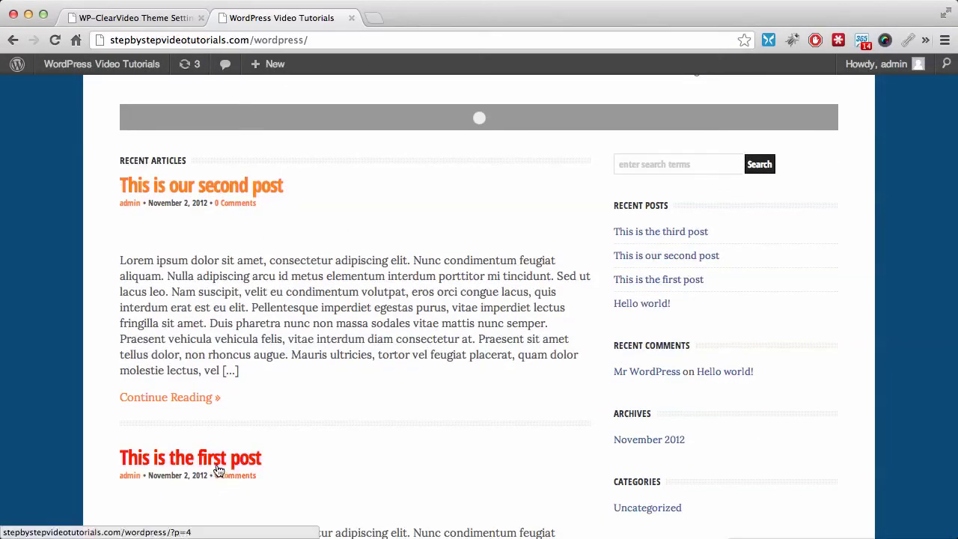
pyautogui.scroll(5, 349, 280)
pyautogui.scroll(2, 349, 280)
pyautogui.scroll(4, 349, 279)
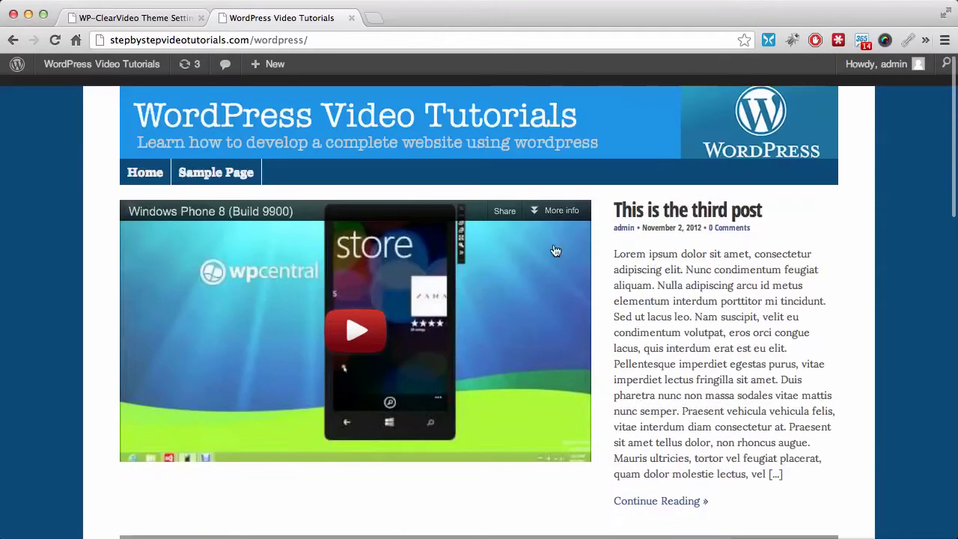
pyautogui.scroll(-5, 652, 254)
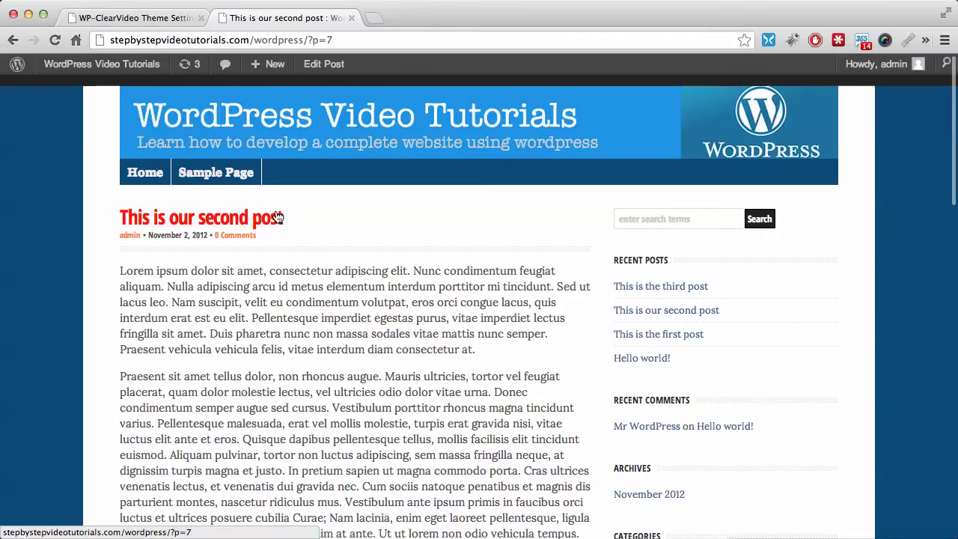
pyautogui.hscroll(-5, 439, 269)
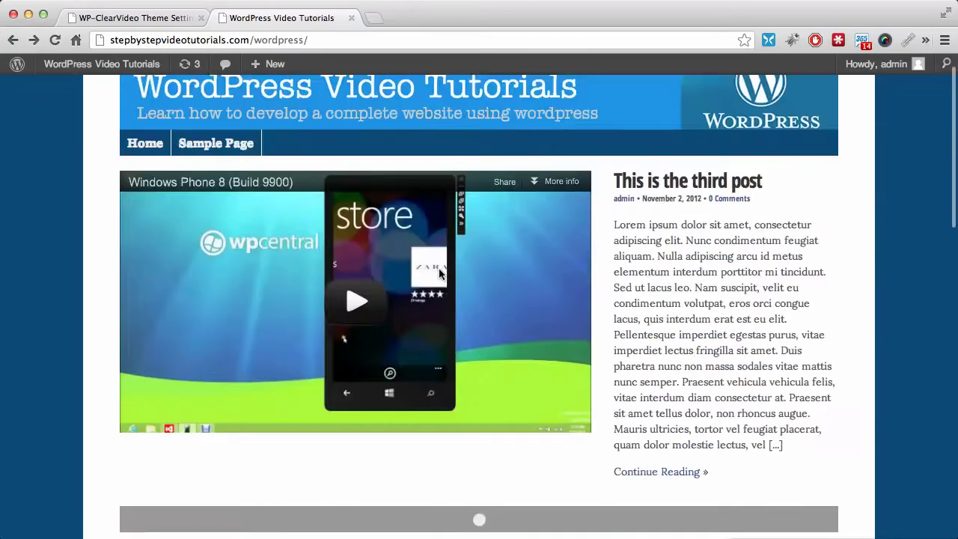
pyautogui.scroll(-5, 701, 383)
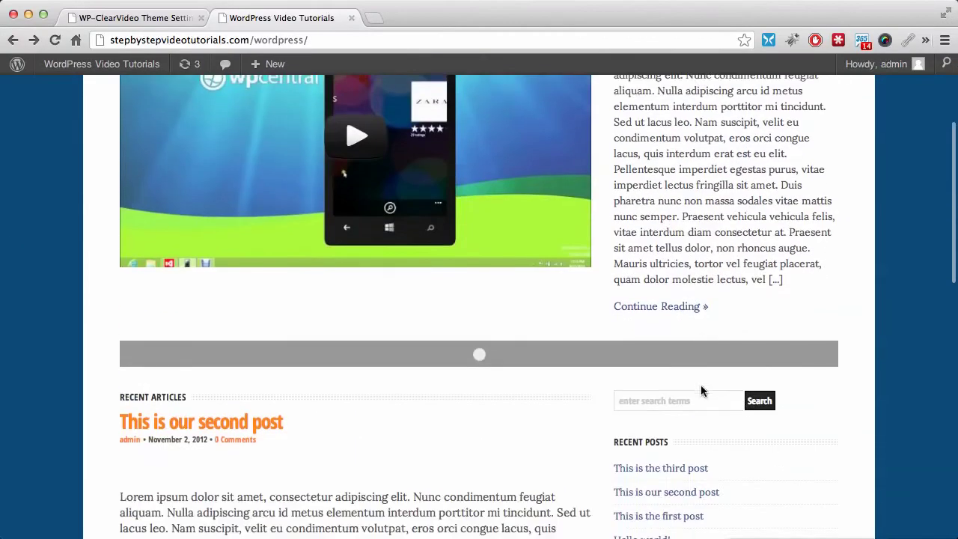
pyautogui.scroll(-5, 695, 405)
pyautogui.scroll(-3, 694, 404)
pyautogui.scroll(-3, 695, 404)
pyautogui.scroll(-3, 695, 404)
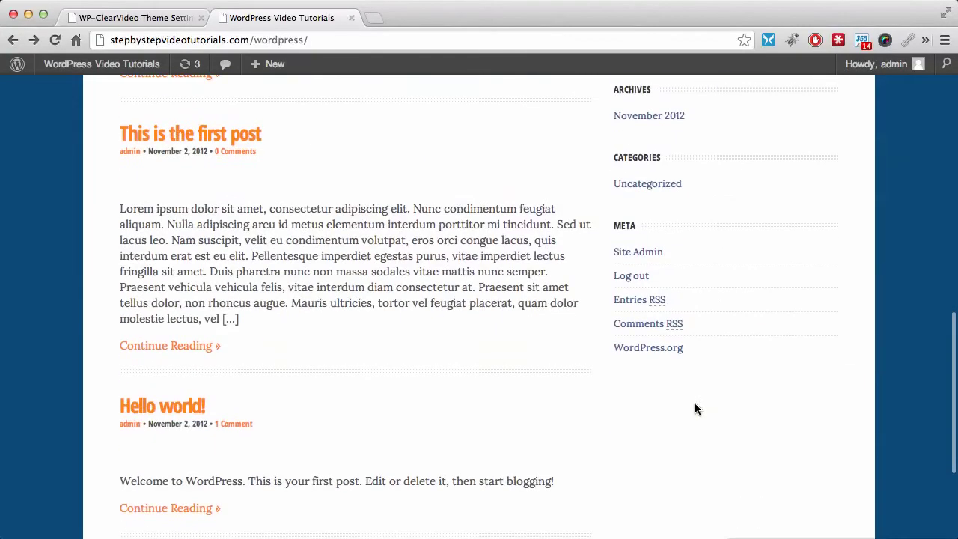
pyautogui.scroll(-2, 694, 404)
pyautogui.scroll(5, 694, 404)
pyautogui.scroll(2, 694, 404)
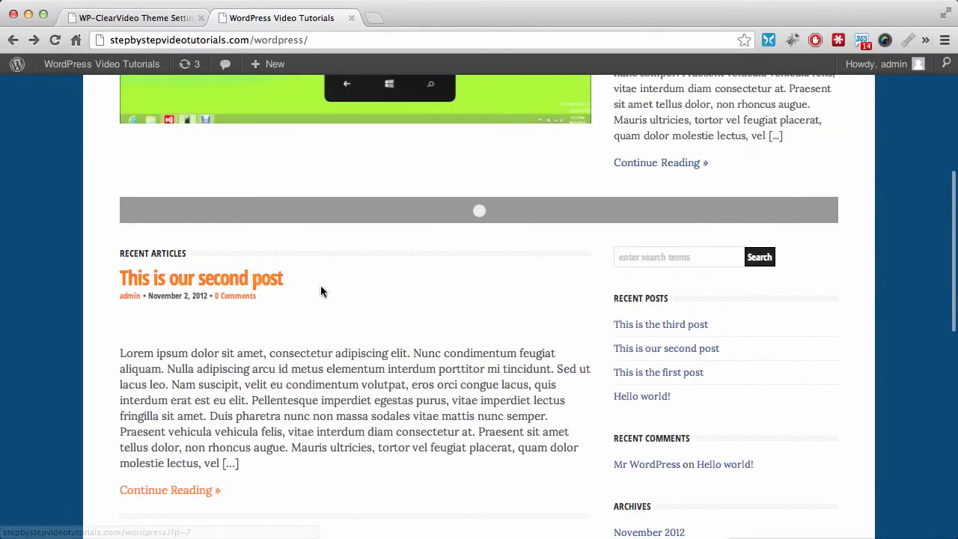
pyautogui.click(135, 17)
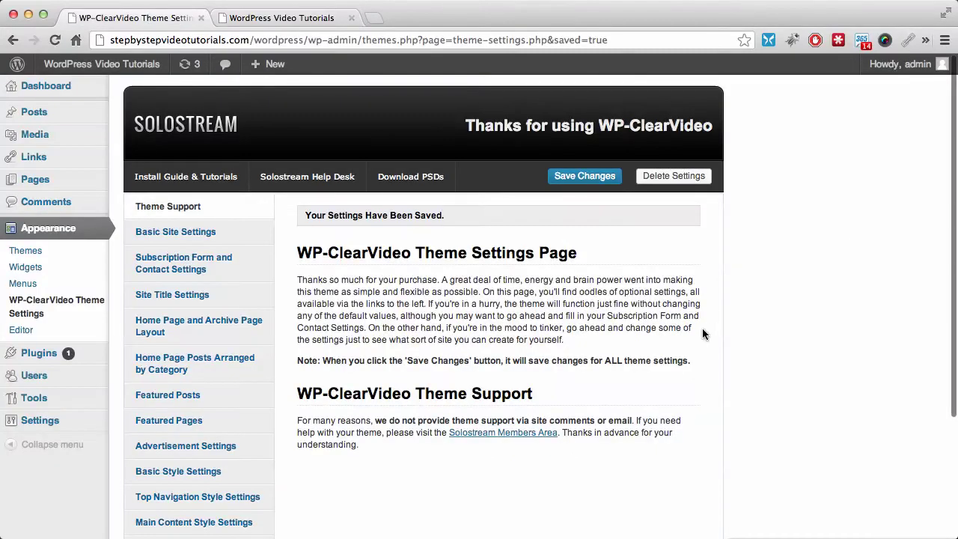
# Step: Deepen the Main Content Link Color to #ed7a15 and save the settings
pyautogui.scroll(-5, 702, 334)
pyautogui.click(247, 359)
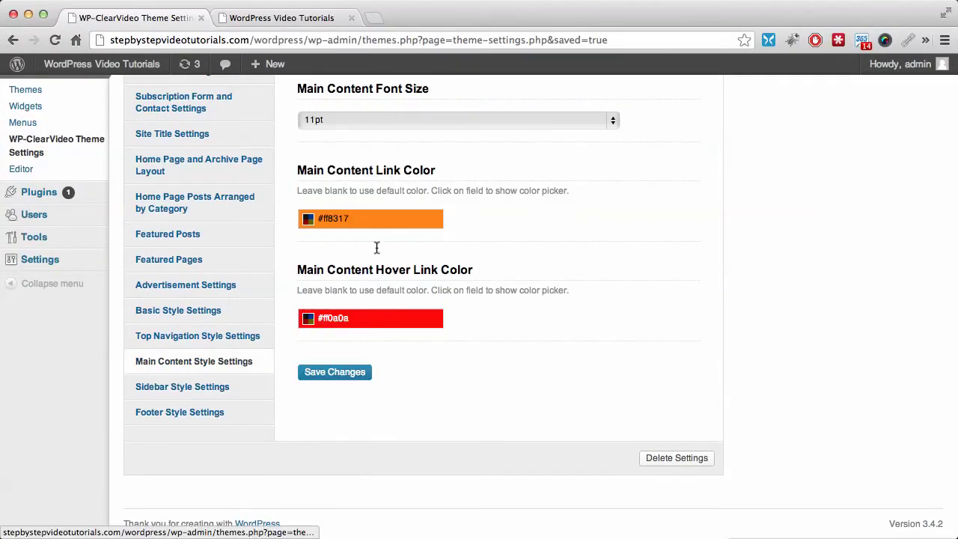
pyautogui.click(324, 217)
pyautogui.click(452, 249)
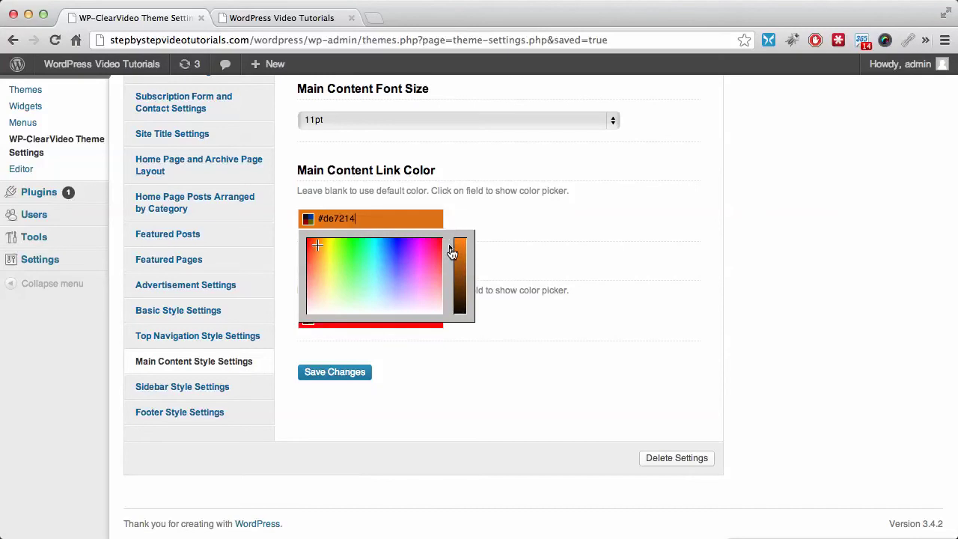
pyautogui.click(455, 248)
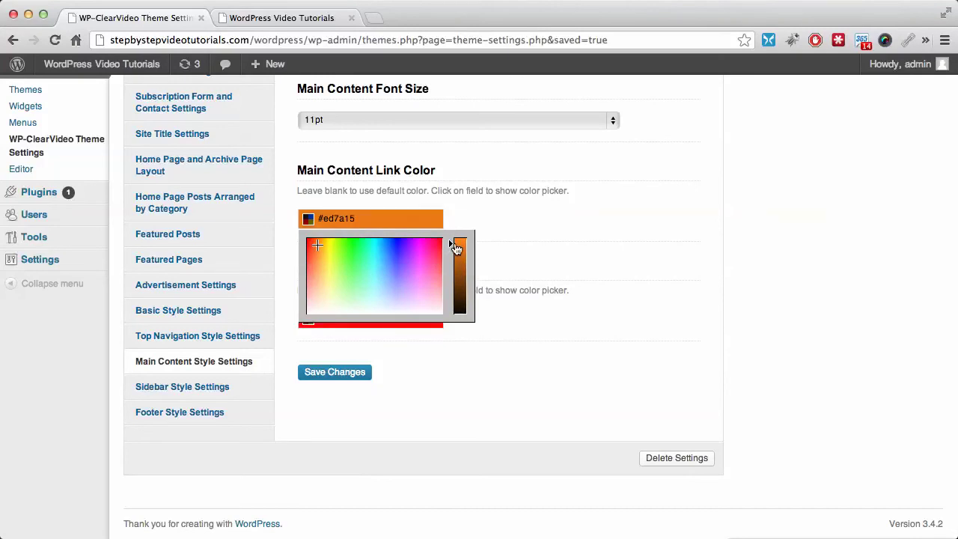
pyautogui.click(355, 372)
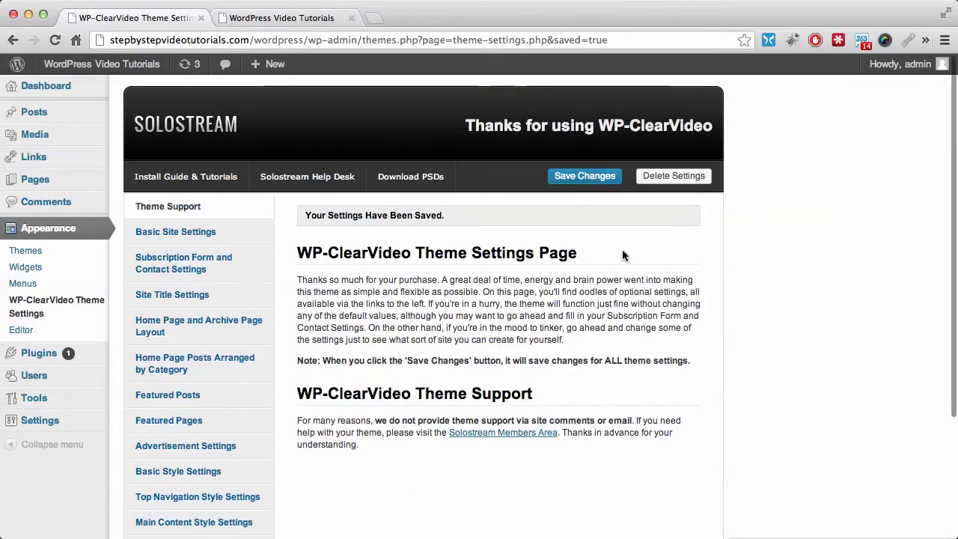
pyautogui.scroll(-1, 633, 245)
# Step: Give sidebar links color #ff170f with #ff951c hover color, and save
pyautogui.scroll(-4, 633, 245)
pyautogui.rightClick(633, 246)
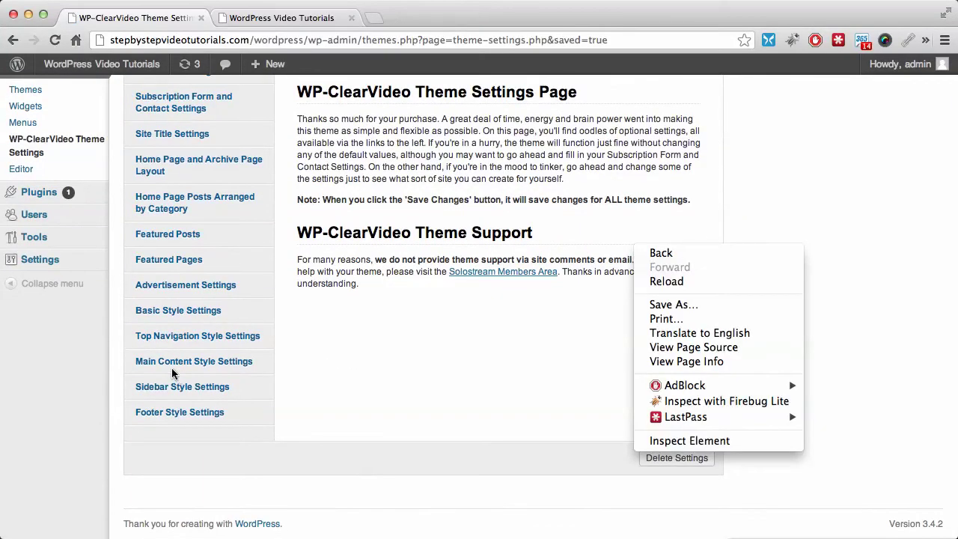
pyautogui.click(185, 383)
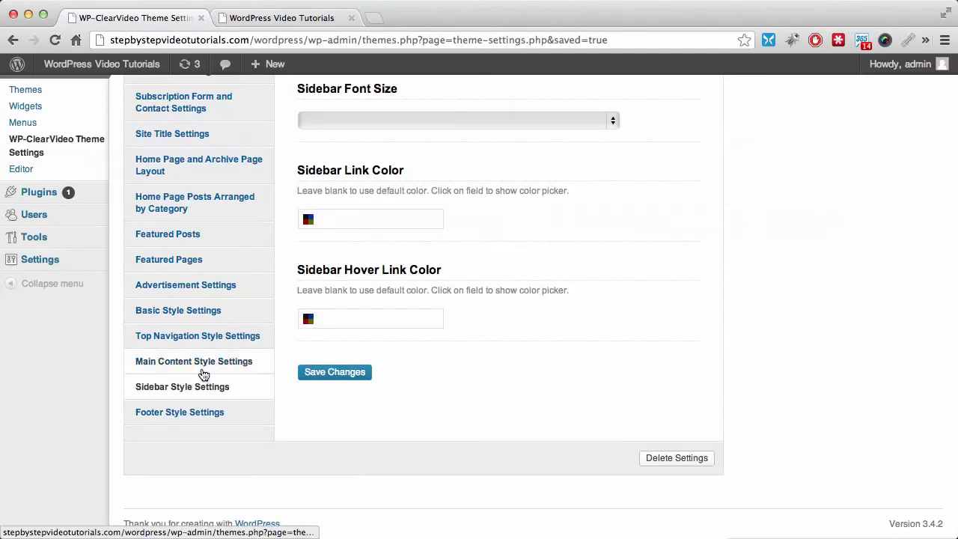
pyautogui.click(309, 218)
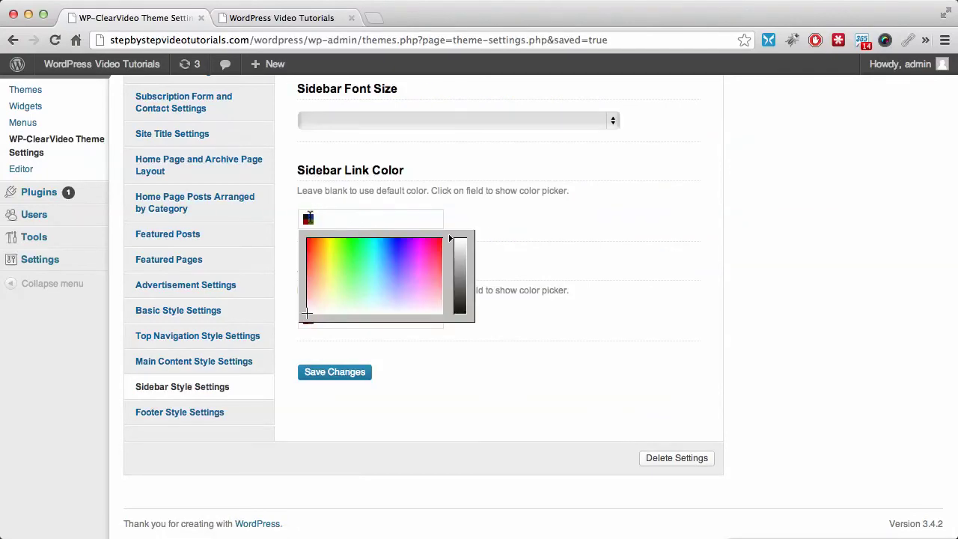
pyautogui.click(308, 242)
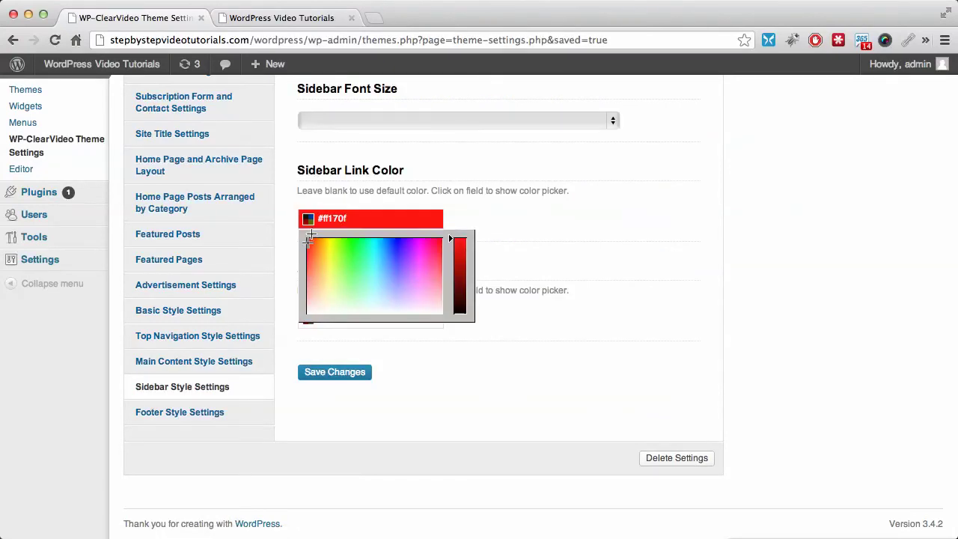
pyautogui.click(568, 165)
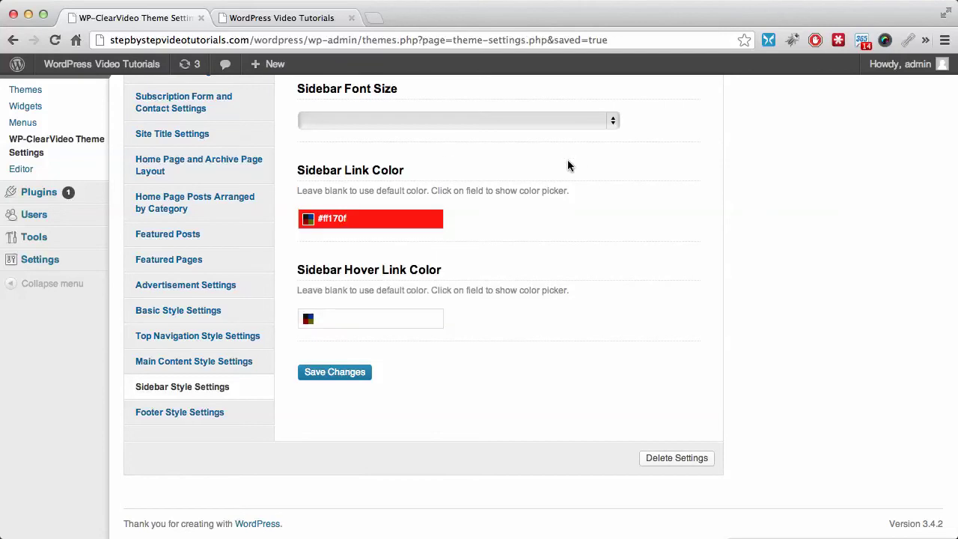
pyautogui.click(332, 317)
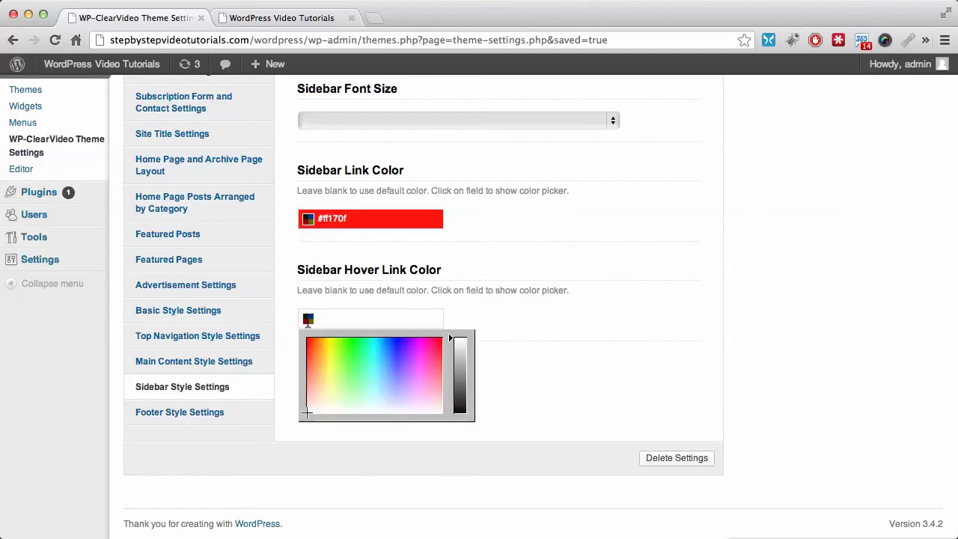
pyautogui.click(321, 349)
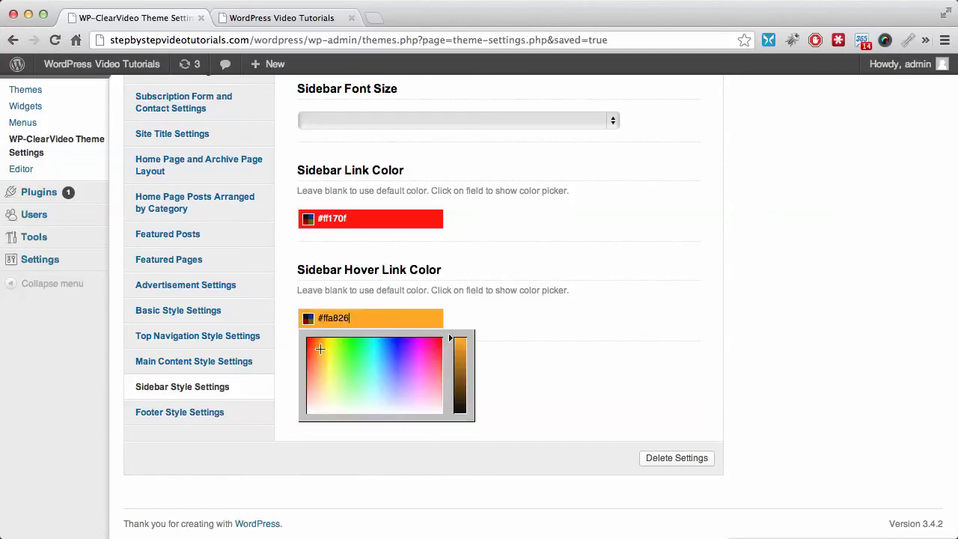
pyautogui.moveTo(319, 347); pyautogui.dragTo(319, 345)
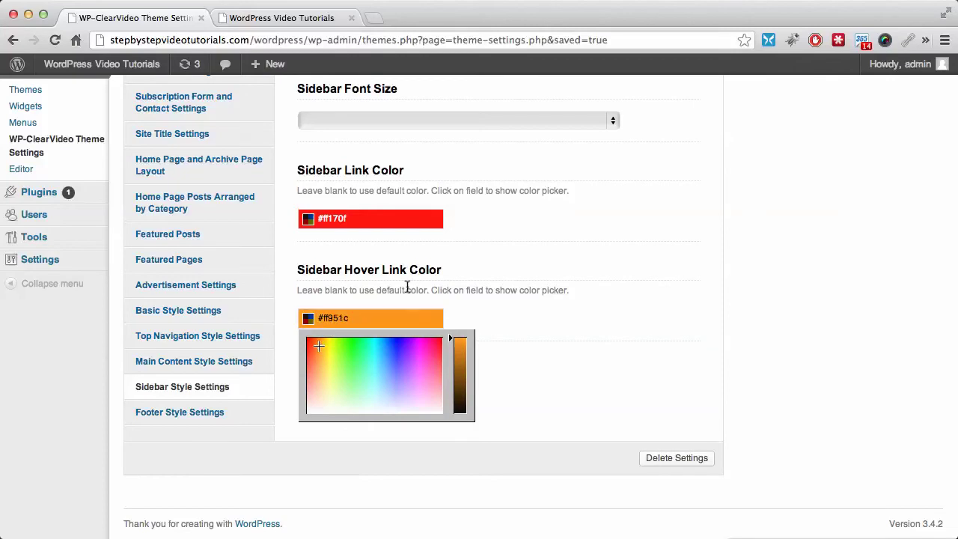
pyautogui.click(556, 268)
pyautogui.click(349, 378)
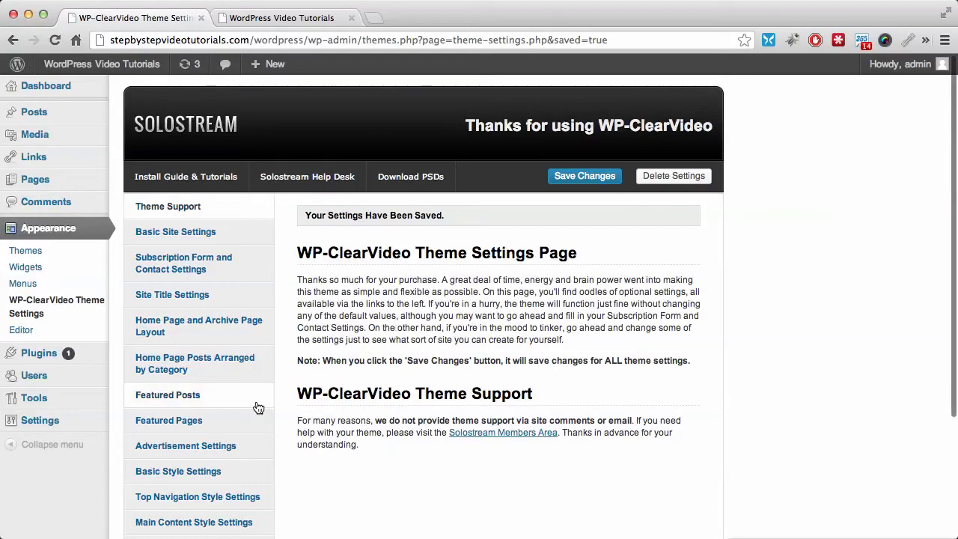
# Step: Set the sidebar font size to 10pt and save the settings
pyautogui.scroll(-5, 257, 407)
pyautogui.click(200, 385)
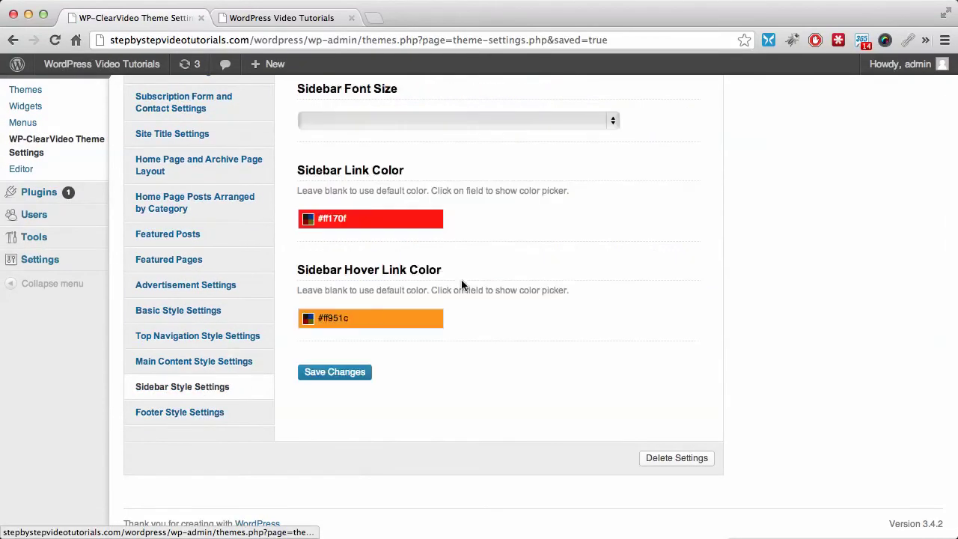
pyautogui.click(405, 118)
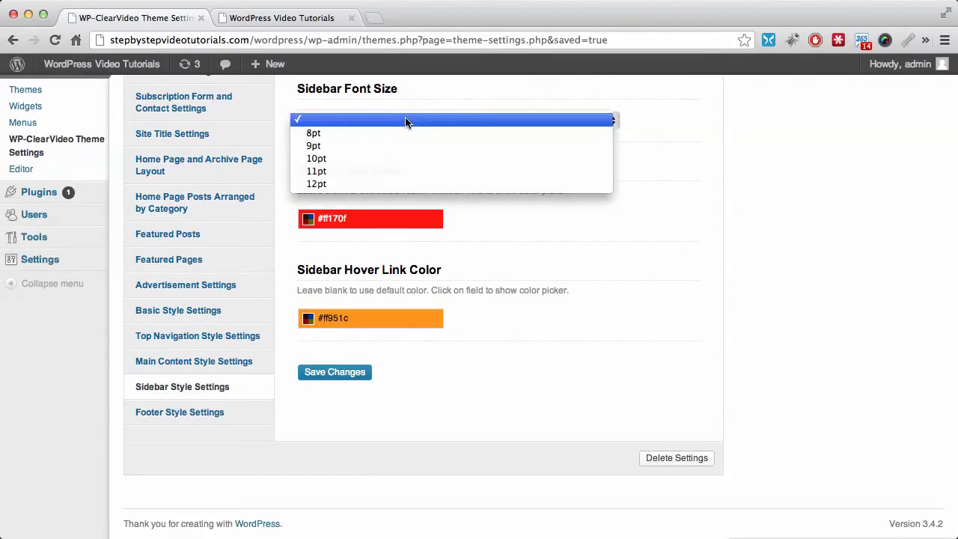
pyautogui.click(391, 158)
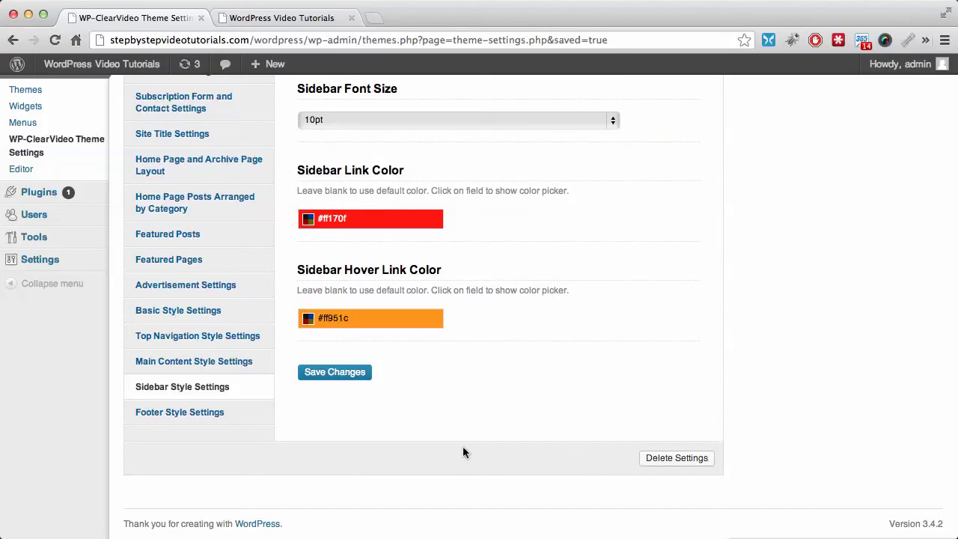
pyautogui.click(355, 373)
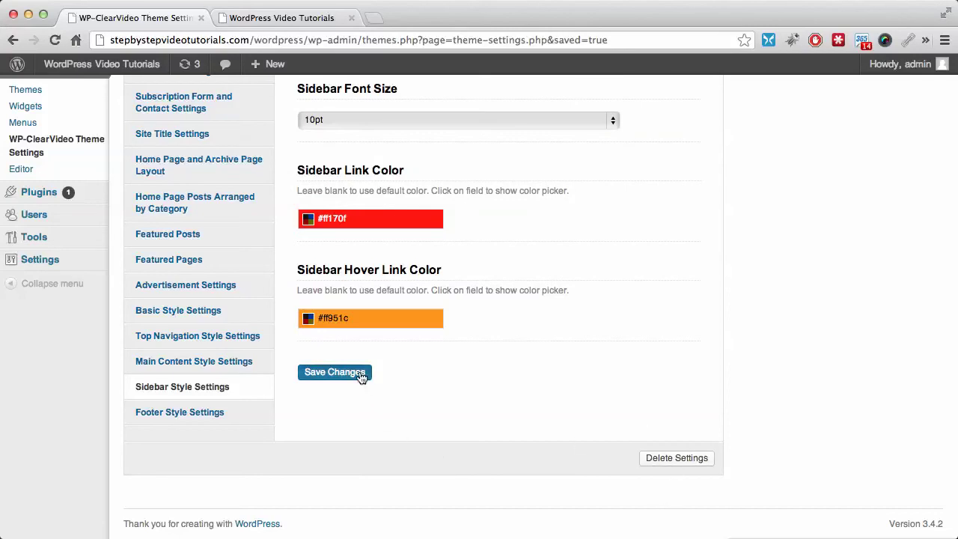
# Step: Reload the live blog and scroll through to check the red sidebar links and orange post links
pyautogui.click(292, 16)
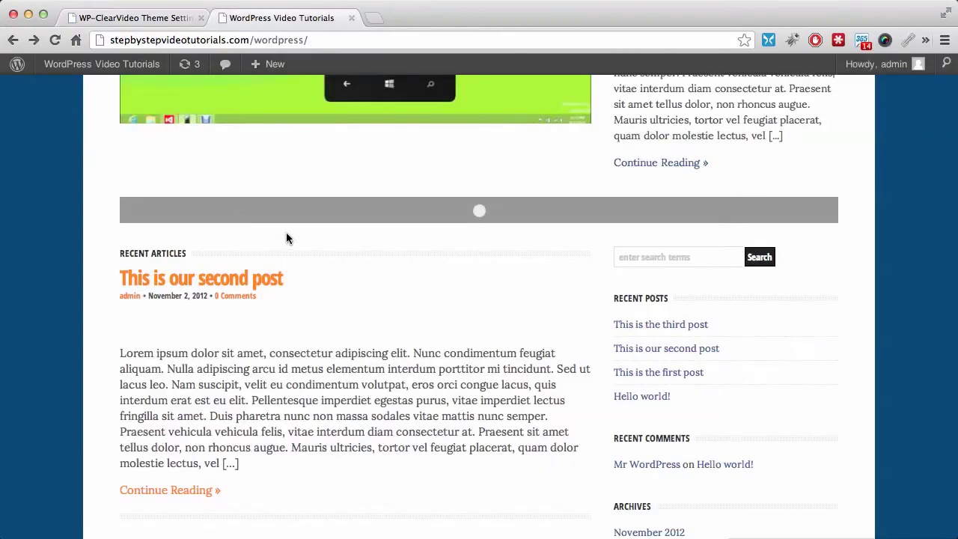
pyautogui.click(56, 41)
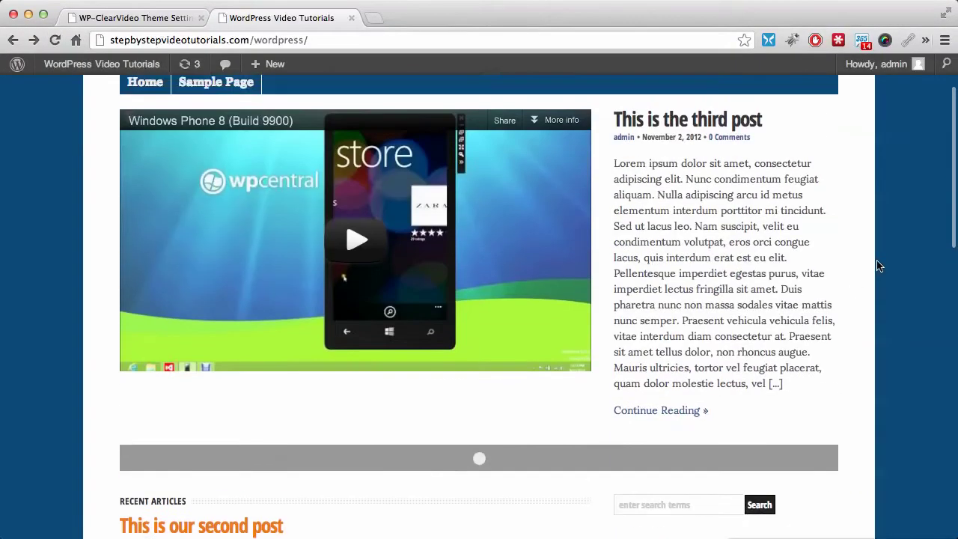
pyautogui.scroll(-5, 878, 270)
pyautogui.scroll(-3, 877, 275)
pyautogui.scroll(-5, 877, 284)
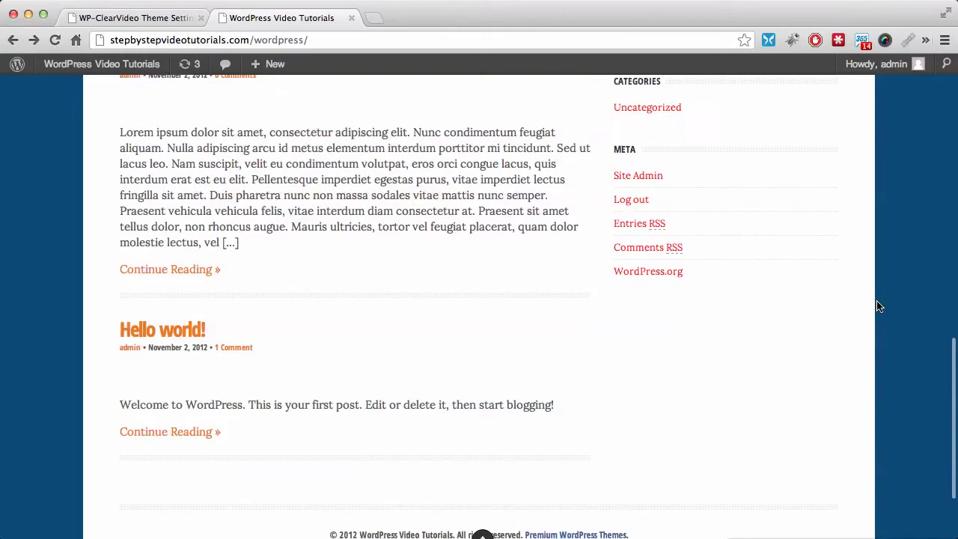
pyautogui.scroll(-3, 878, 303)
pyautogui.scroll(3, 879, 306)
pyautogui.scroll(5, 879, 306)
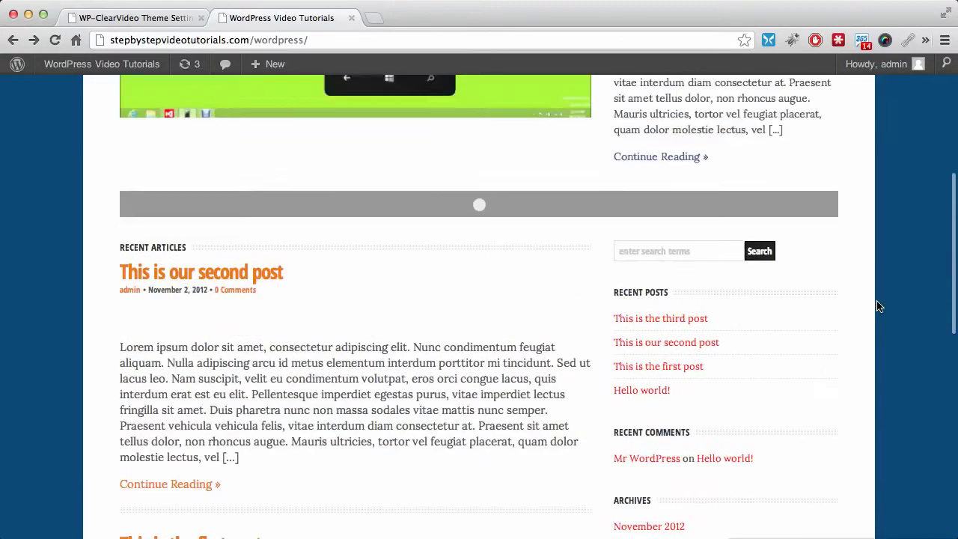
pyautogui.scroll(5, 878, 307)
pyautogui.scroll(-5, 879, 306)
pyautogui.scroll(-3, 879, 306)
pyautogui.scroll(3, 879, 306)
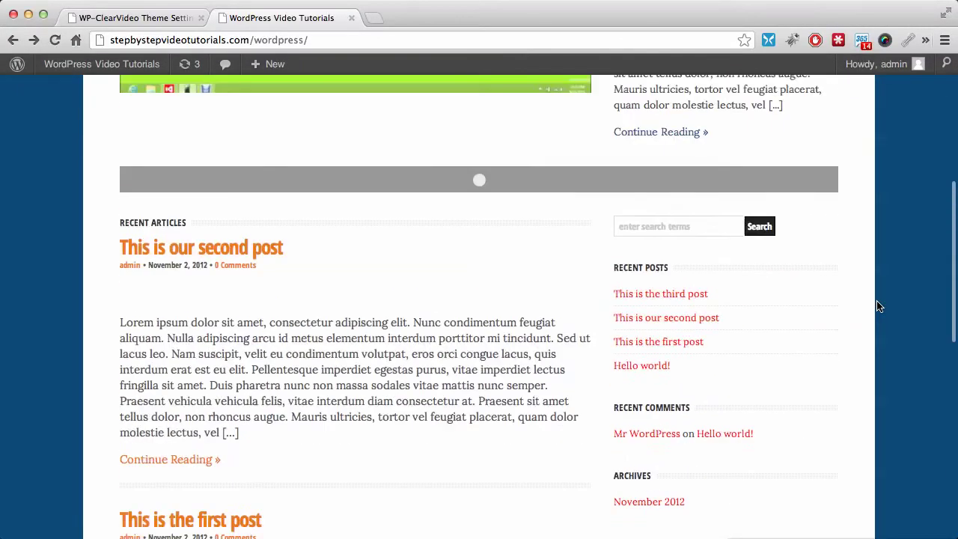
pyautogui.scroll(3, 886, 288)
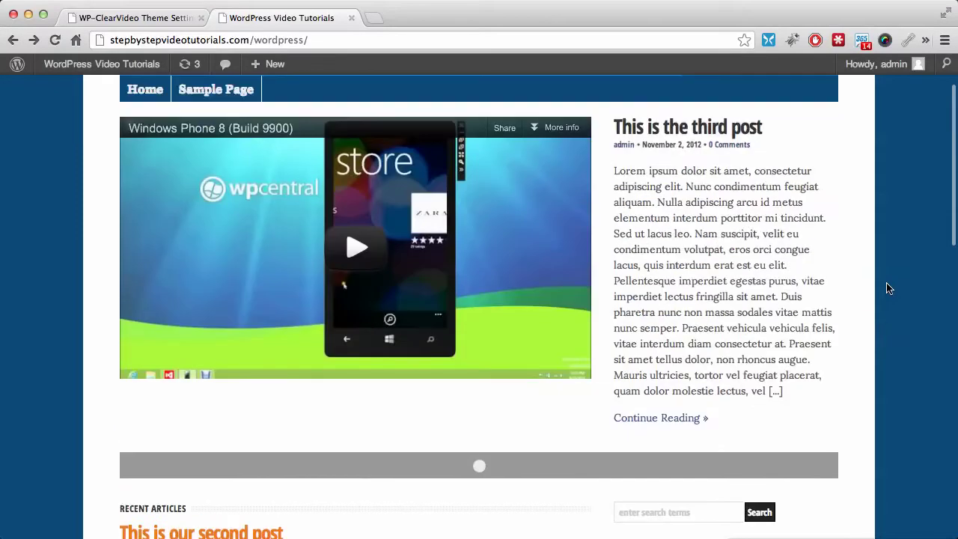
pyautogui.scroll(-4, 886, 289)
pyautogui.scroll(-2, 888, 292)
pyautogui.scroll(3, 889, 295)
pyautogui.scroll(-2, 890, 298)
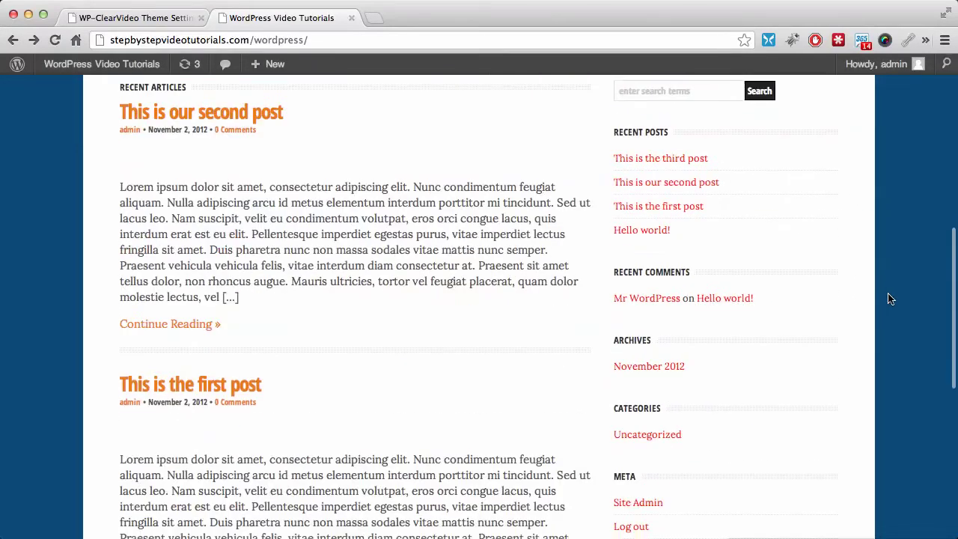
pyautogui.scroll(-3, 889, 299)
pyautogui.scroll(-2, 889, 299)
pyautogui.scroll(7, 889, 299)
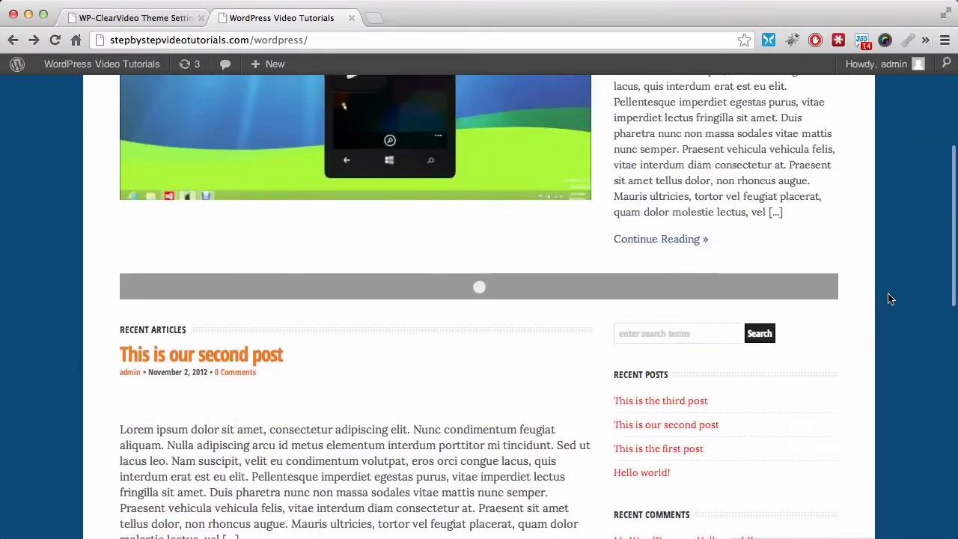
pyautogui.scroll(3, 889, 299)
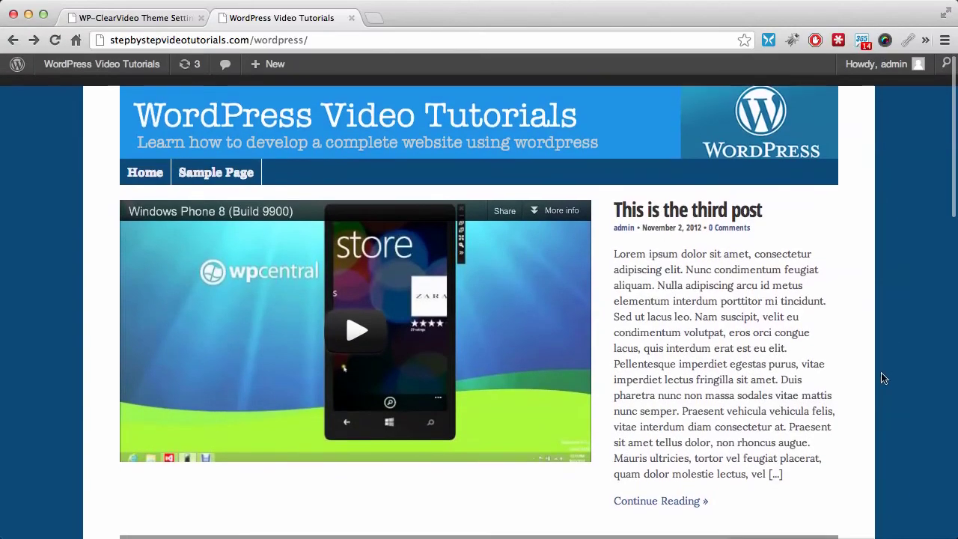
pyautogui.scroll(-1, 887, 252)
pyautogui.scroll(-4, 887, 255)
pyautogui.scroll(-2, 888, 255)
pyautogui.scroll(-3, 887, 255)
pyautogui.scroll(7, 888, 255)
pyautogui.scroll(1, 888, 255)
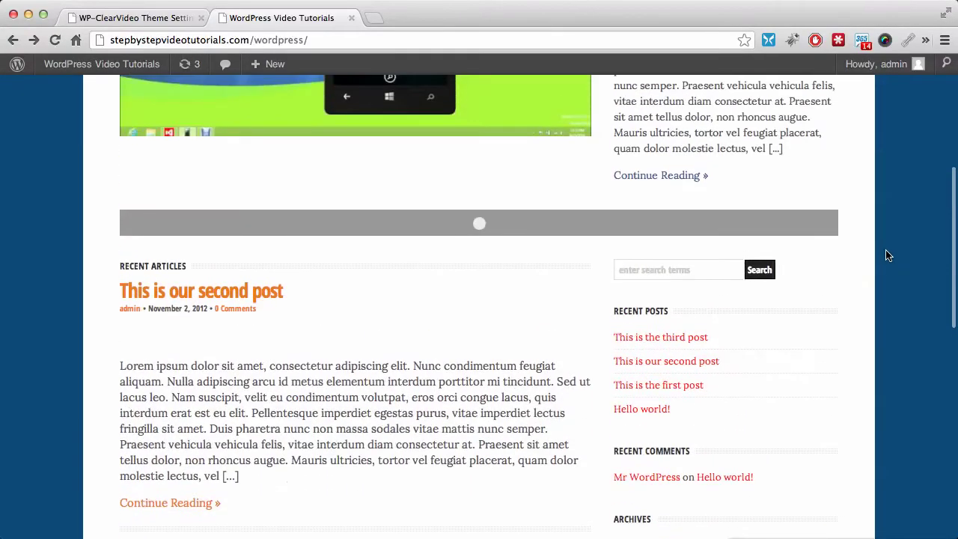
pyautogui.scroll(2, 888, 255)
pyautogui.scroll(2, 888, 255)
pyautogui.scroll(-4, 887, 255)
pyautogui.scroll(-1, 888, 255)
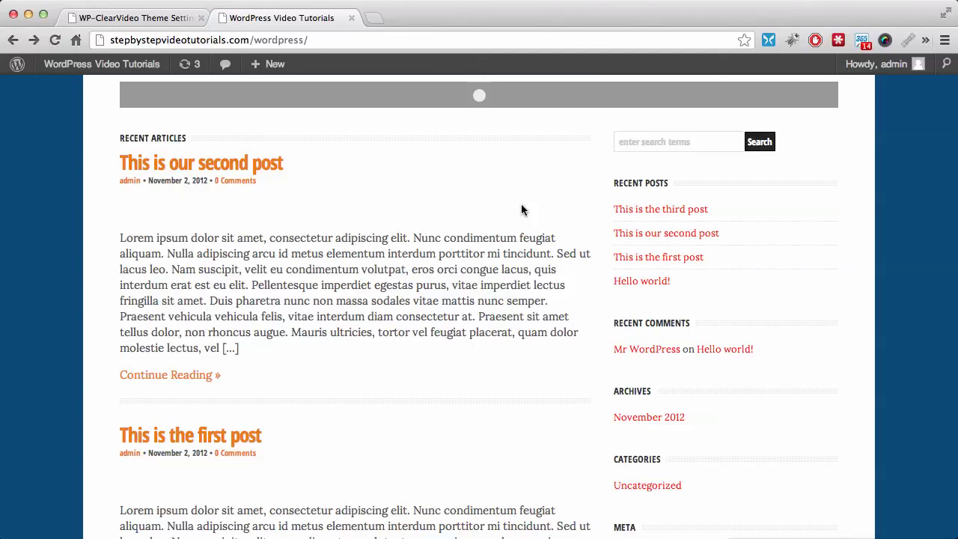
pyautogui.scroll(5, 902, 194)
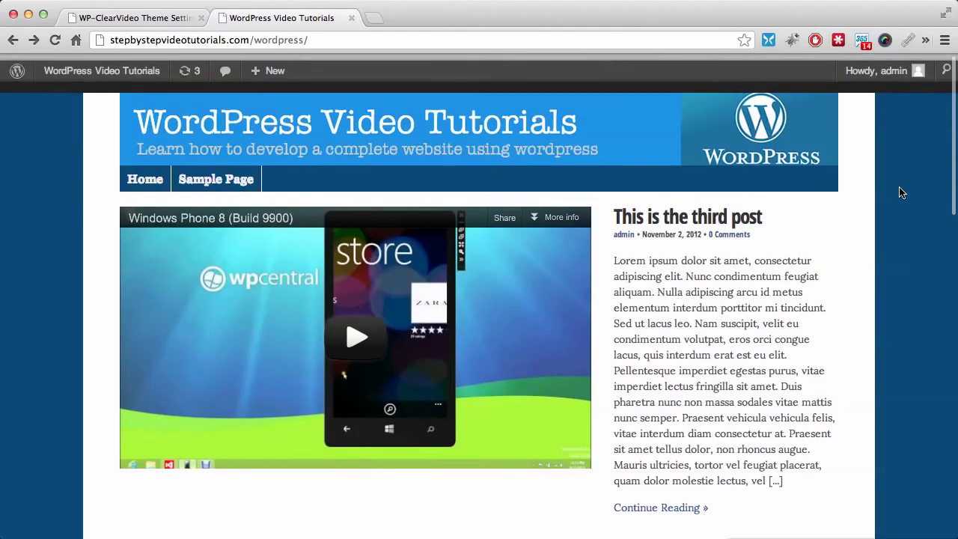